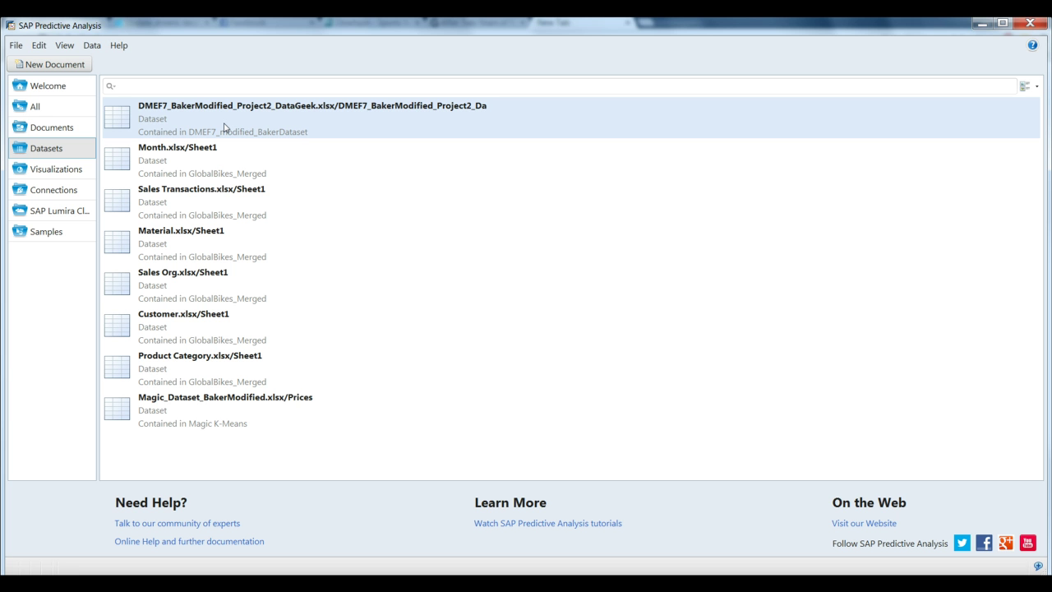
Step: Expand the DMEF7 DataGeek dataset row to reveal its author, modification date and source file
left_click(282, 117)
Step: Open DMEF7_modified_BakerDataset in Prepare and inspect its NumberofDonations and ValueofDonations 50.00 cells
double_click(296, 110)
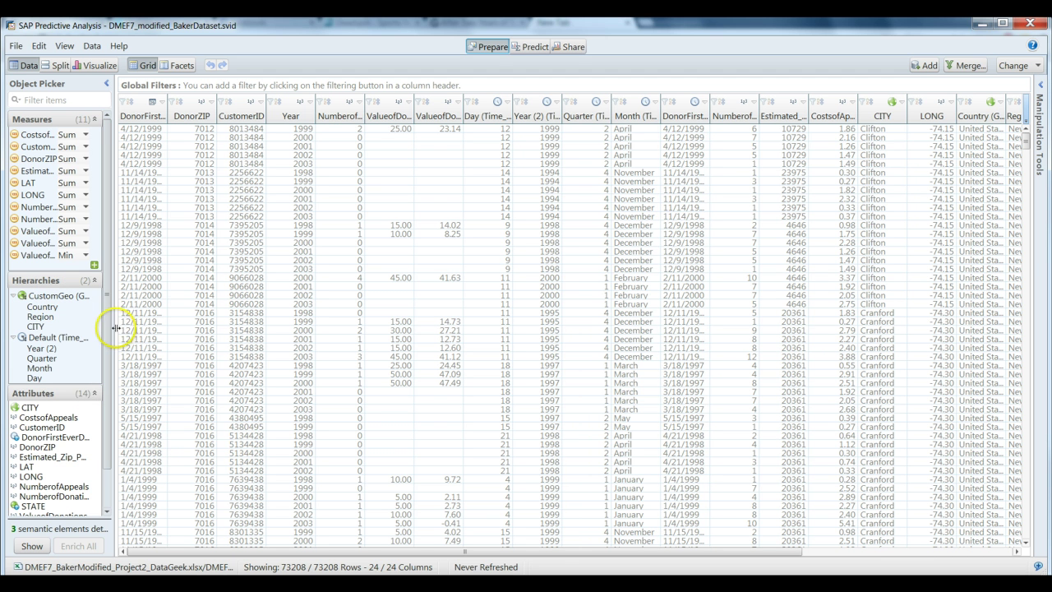
left_click_drag(118, 236, 131, 237)
left_click(347, 419)
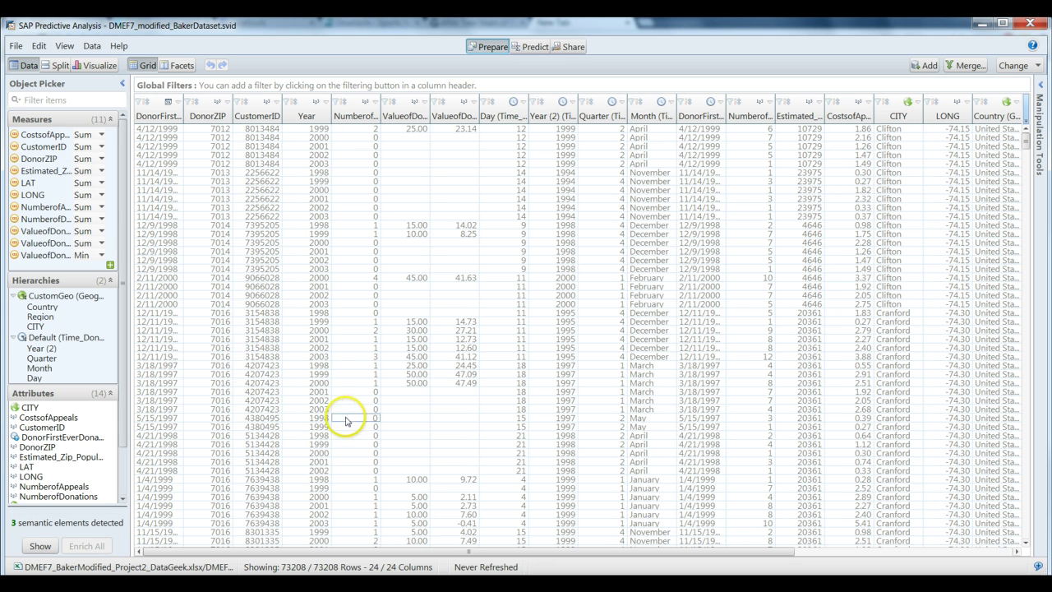
left_click(350, 412)
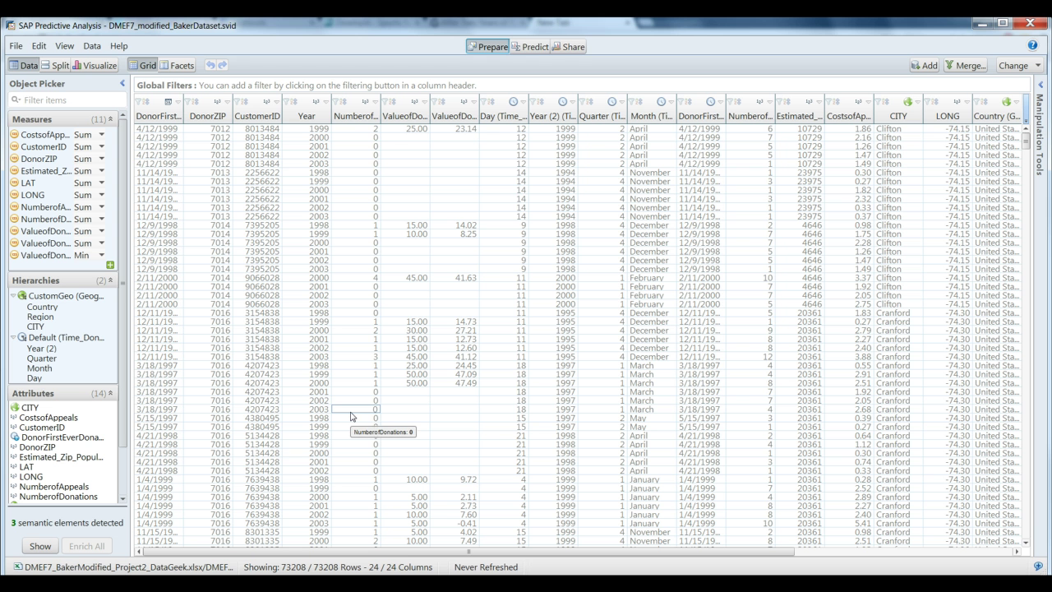
left_click(322, 366)
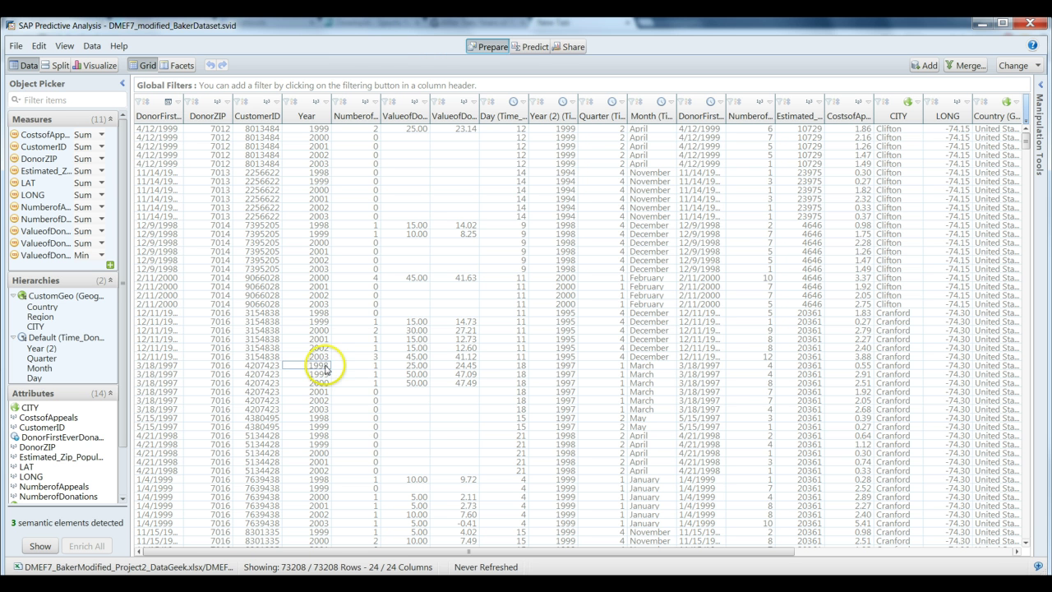
left_click(395, 376)
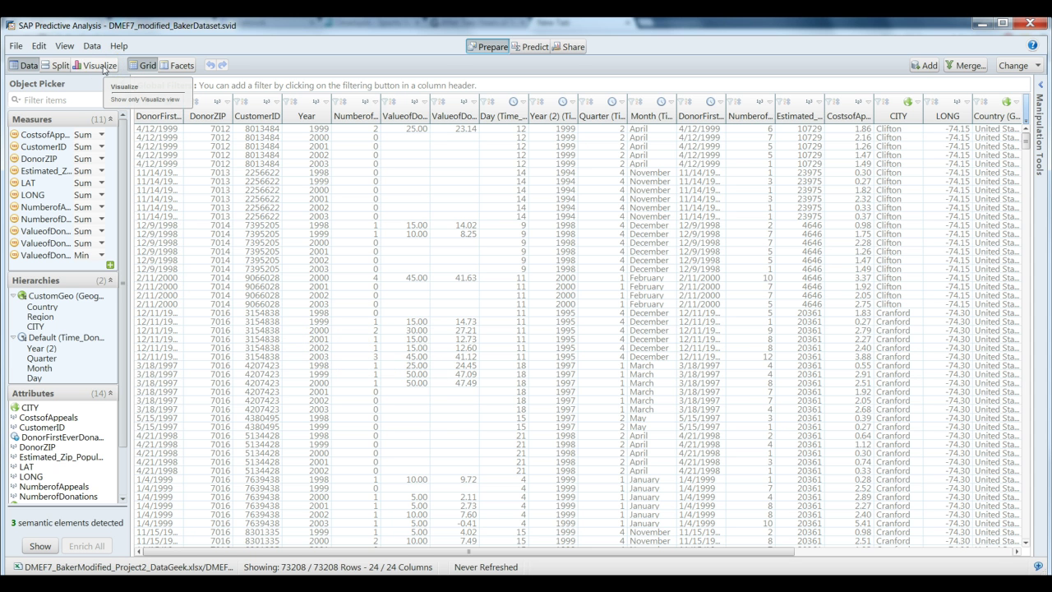
Step: In the Visualize view, change the ValueofDonations aggregation from Sum to Average
left_click(99, 65)
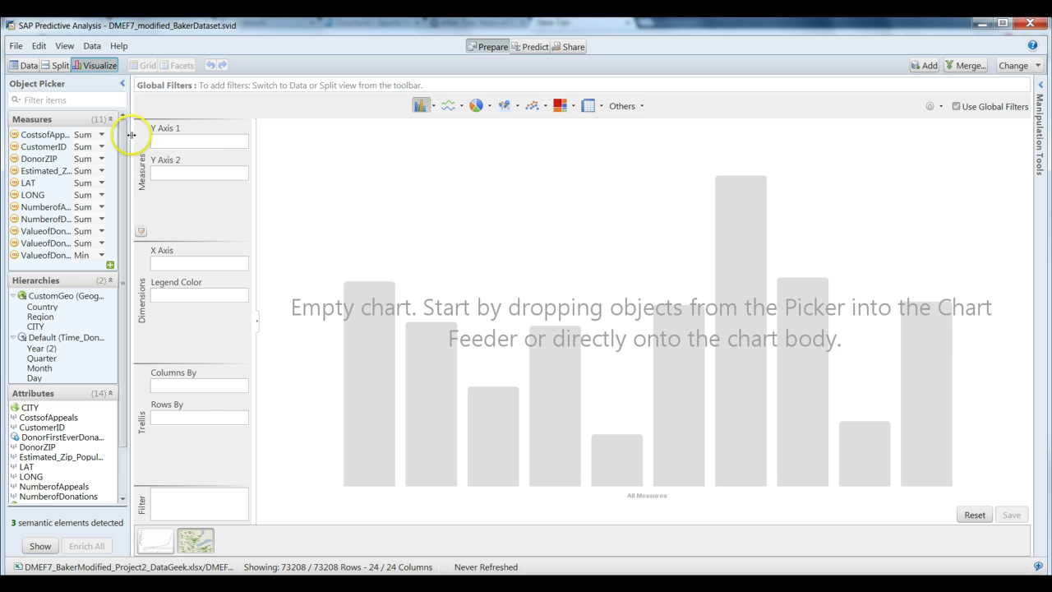
left_click_drag(129, 135, 205, 141)
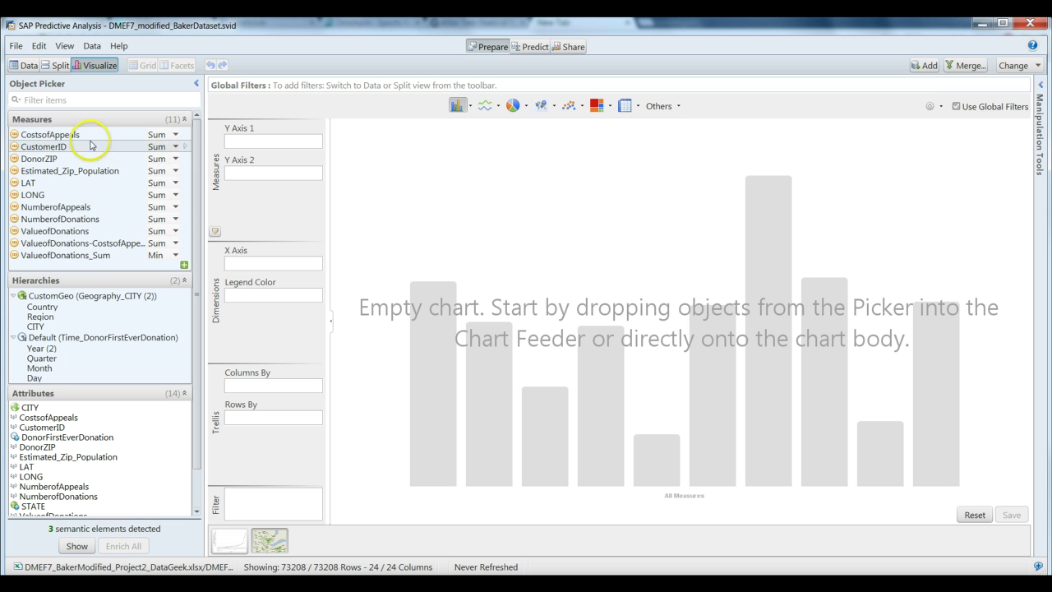
scroll(193, 254, "down", 1)
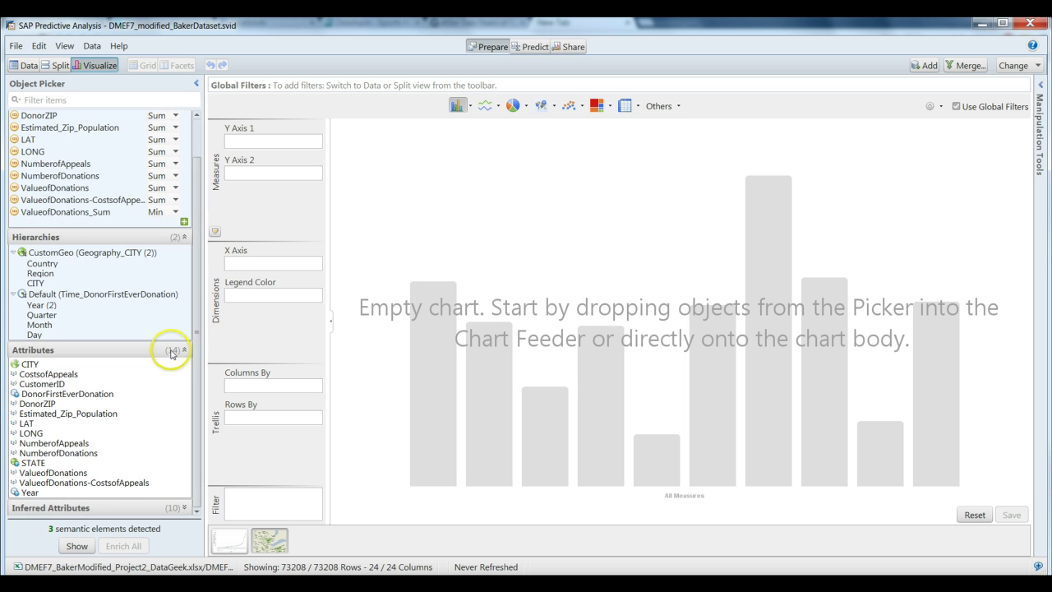
scroll(199, 291, "up", 1)
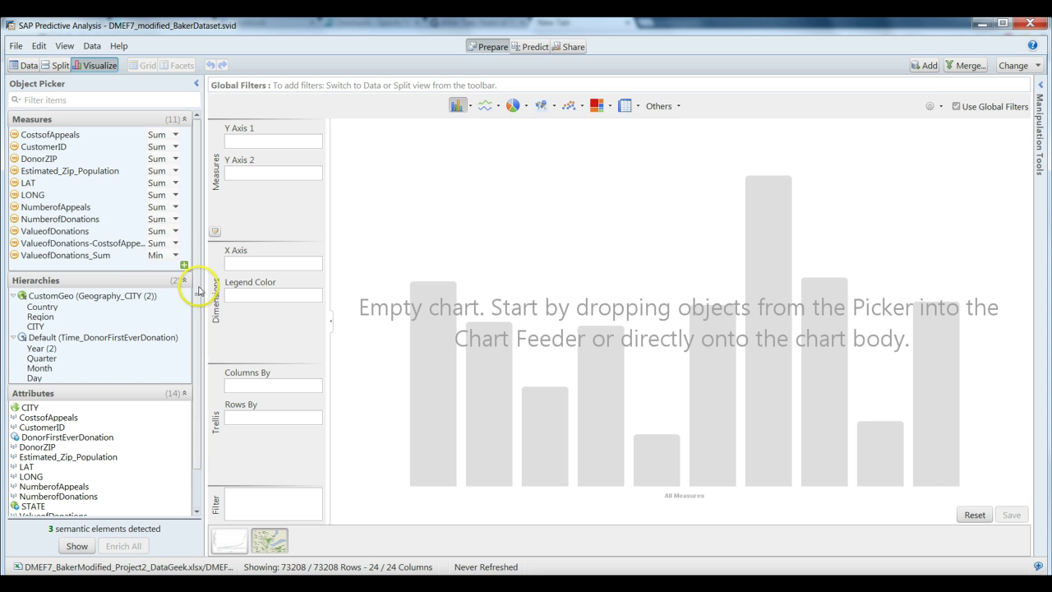
left_click(174, 231)
left_click(173, 307)
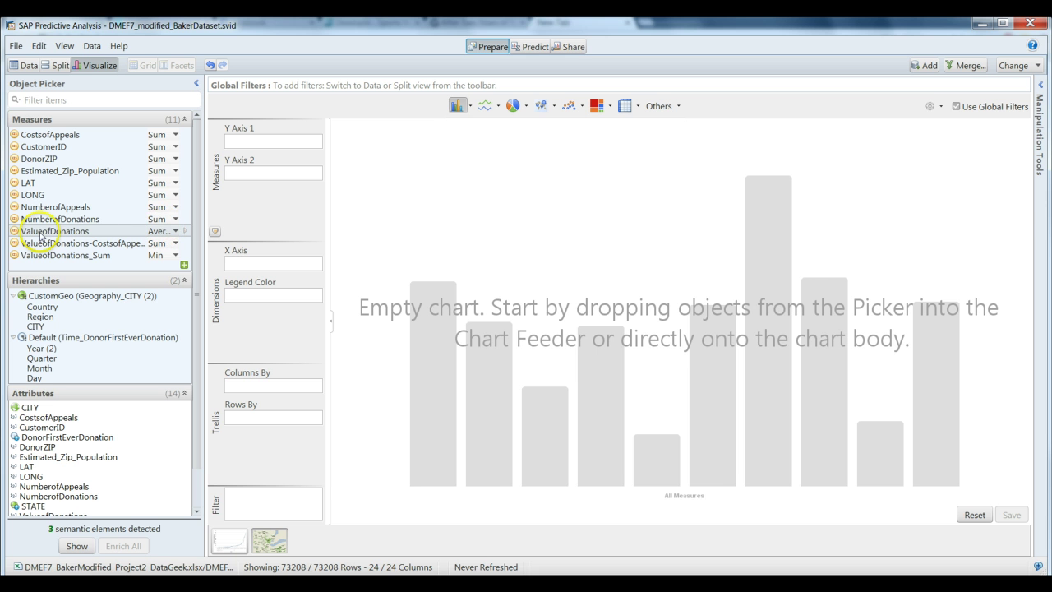
Step: Plot ValueofDonations on Y Axis 1 and show the bar's data label 40.786036
left_click_drag(39, 235, 263, 143)
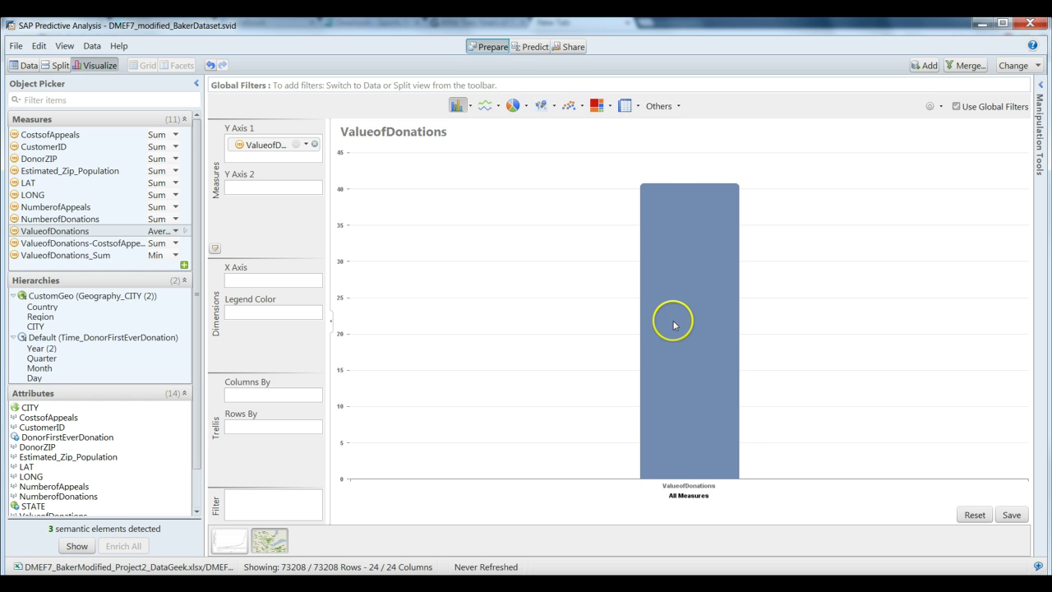
mouse_move(676, 250)
right_click(679, 251)
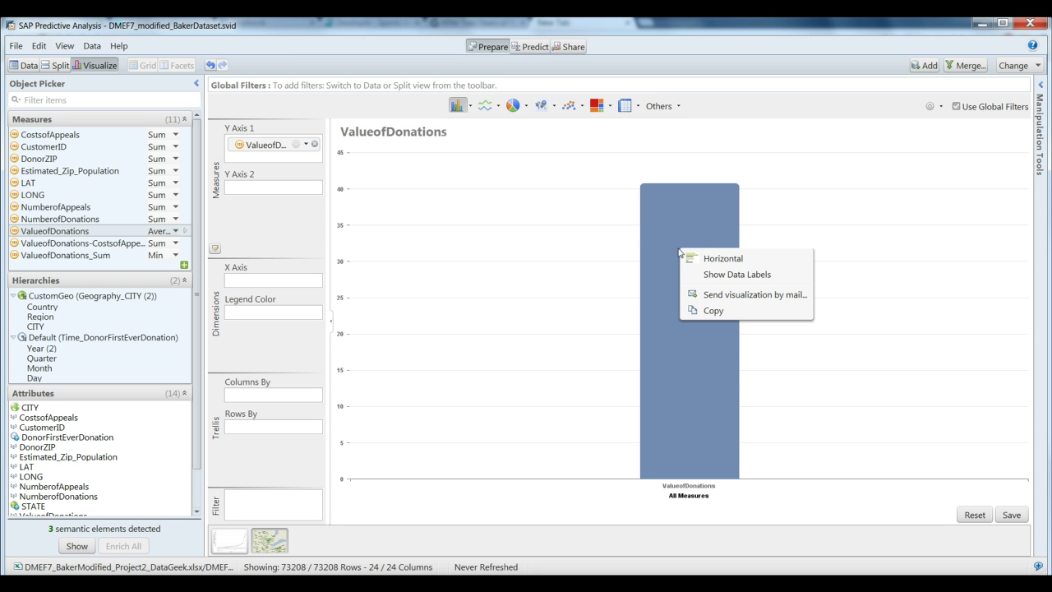
left_click(716, 275)
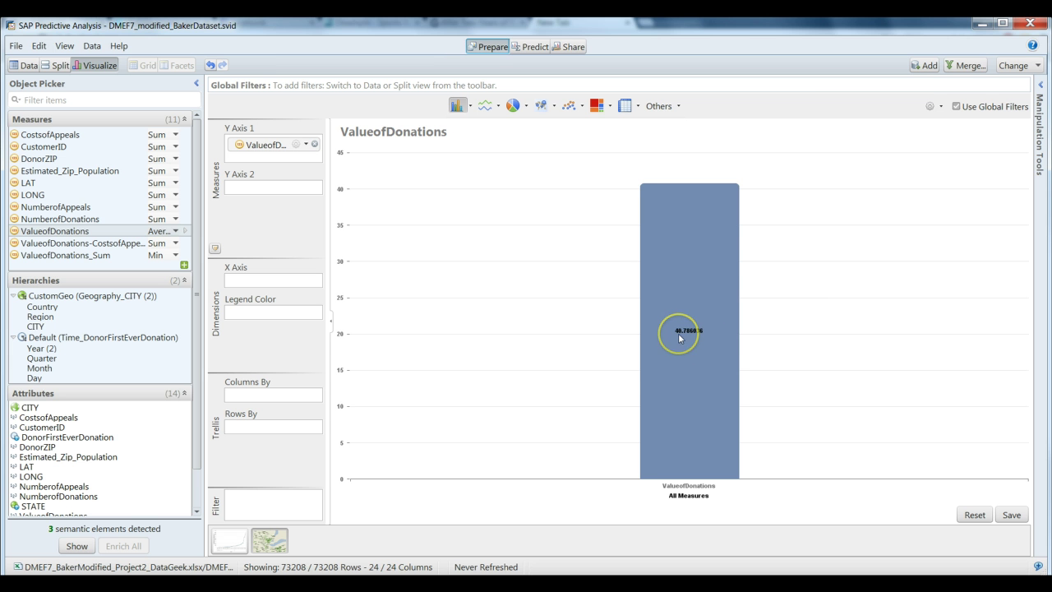
mouse_move(678, 332)
mouse_move(644, 258)
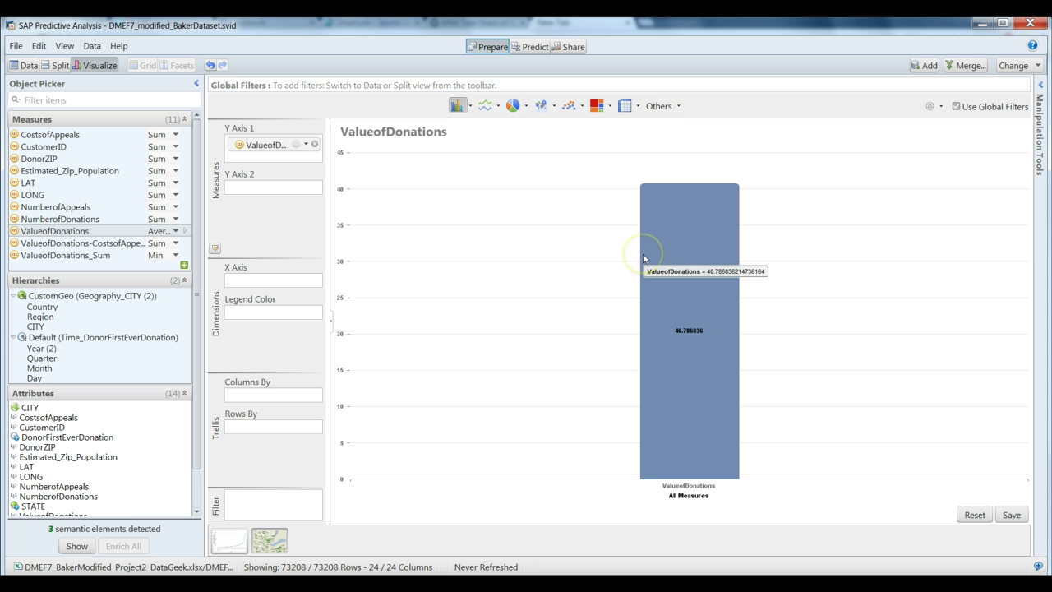
Step: Switch to a Scatters chart with NumberofAppeals on X Axis and NumberofDonations on Y Axis
left_click(569, 109)
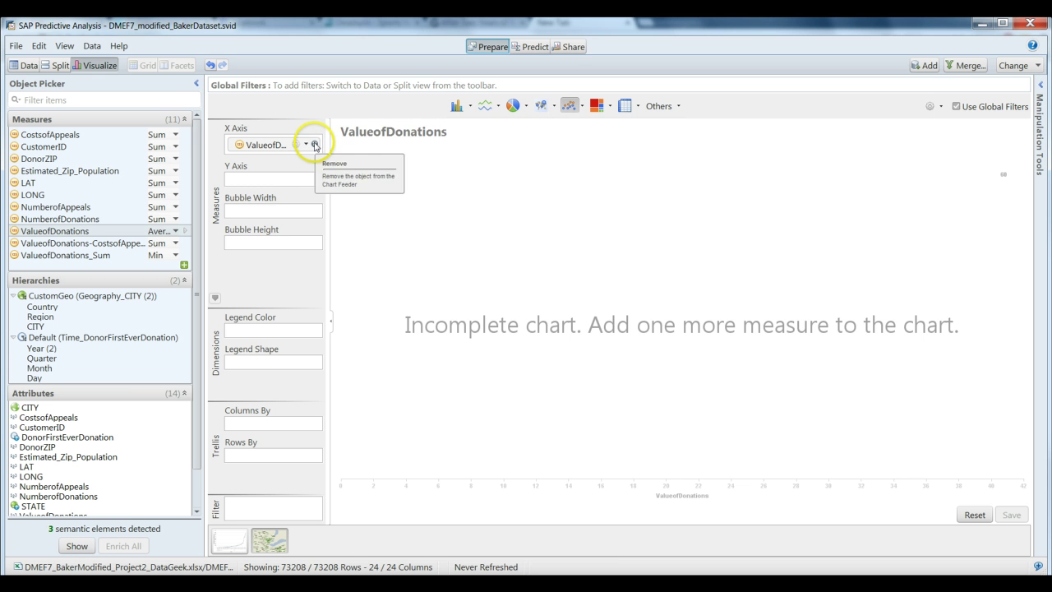
left_click(315, 144)
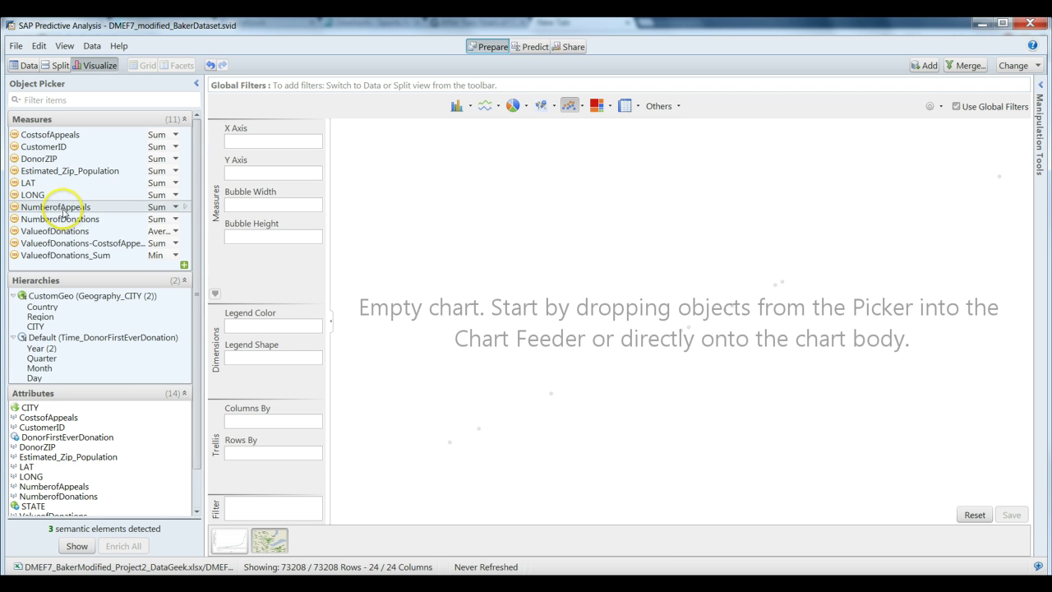
left_click_drag(56, 207, 278, 143)
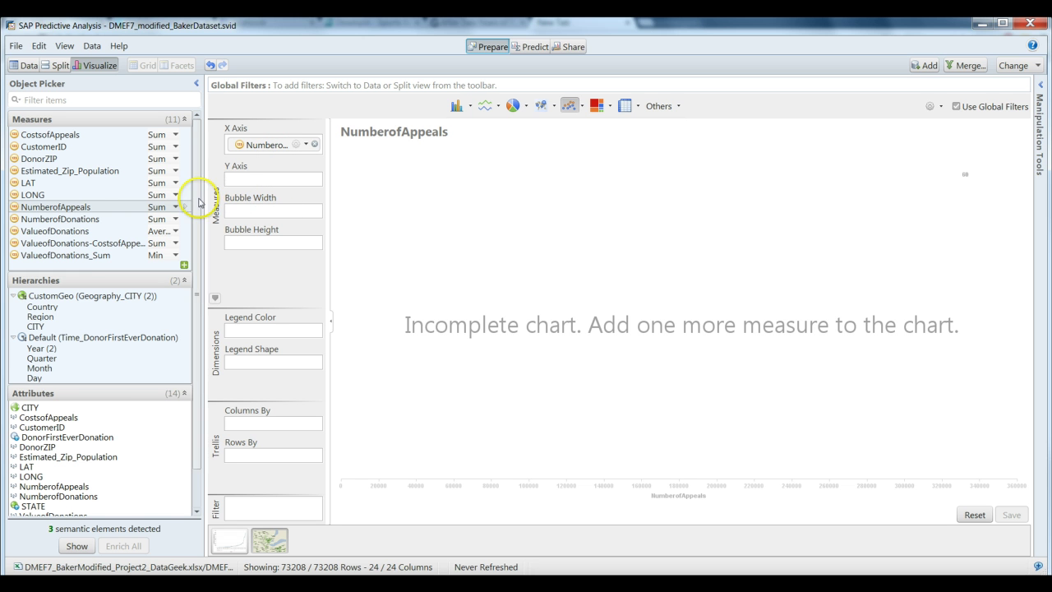
left_click(49, 221)
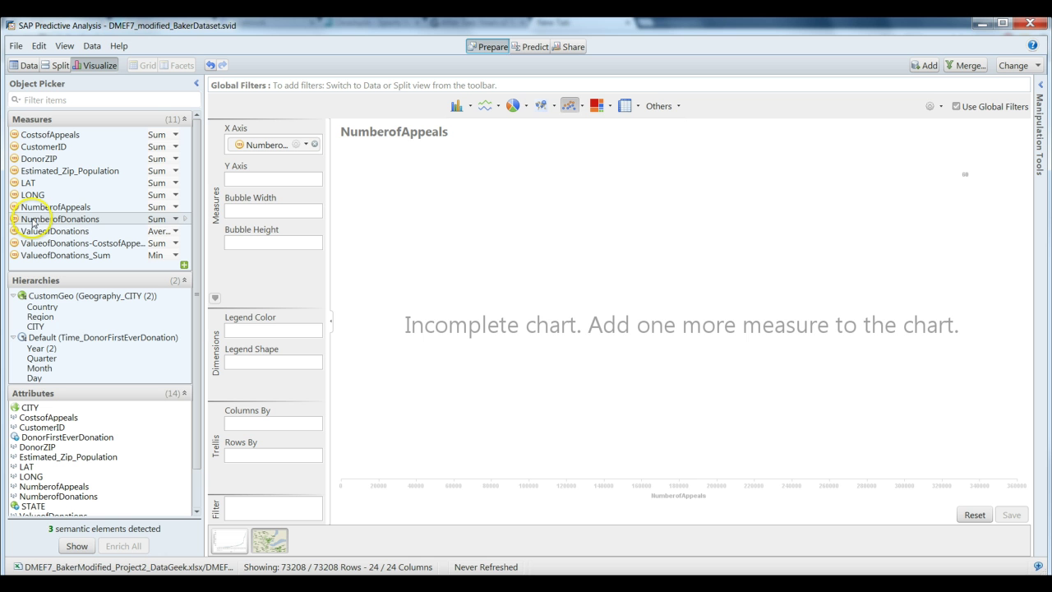
left_click_drag(25, 224, 281, 184)
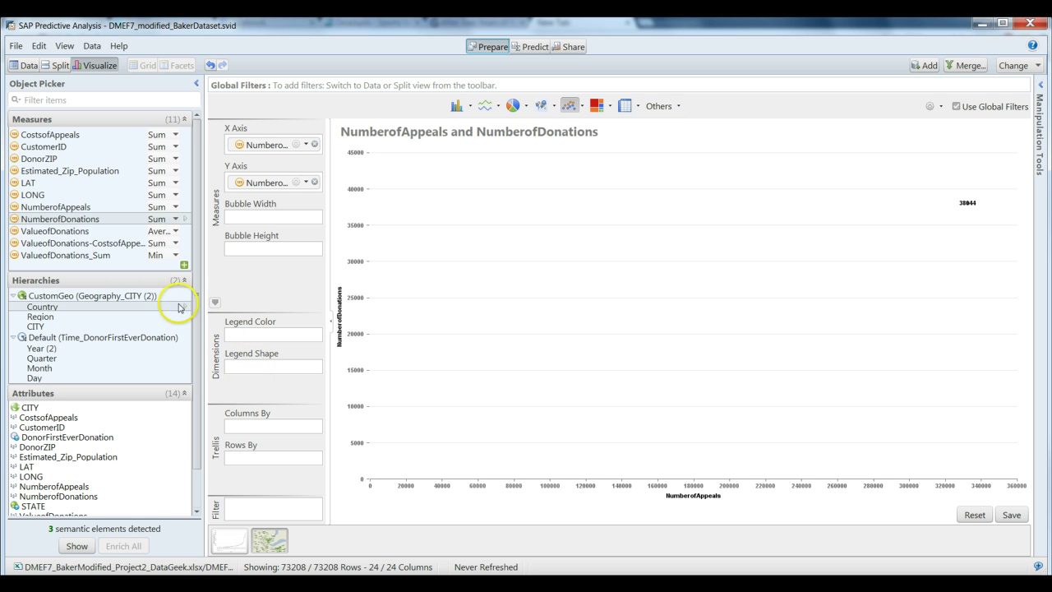
Step: Put STATE in Legend Color, hide the data labels, and check the TX point's values
left_click_drag(201, 273, 197, 327)
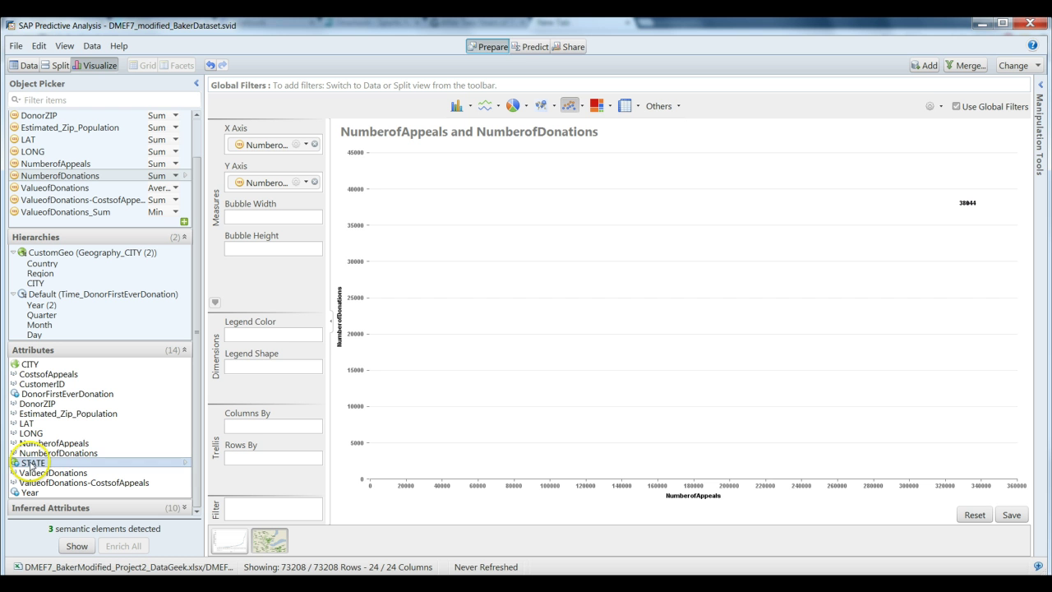
left_click_drag(31, 464, 262, 336)
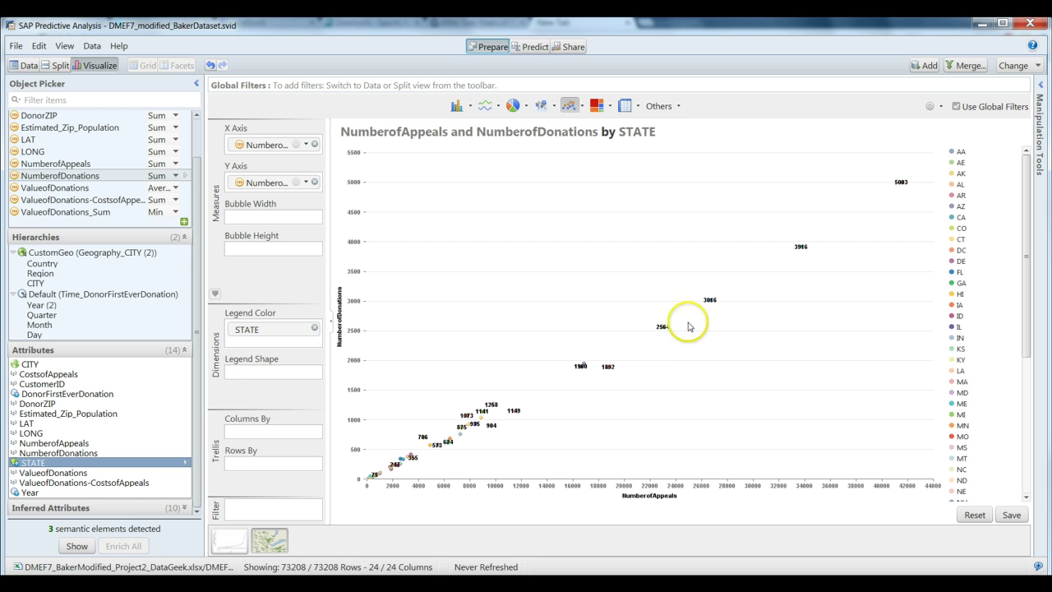
right_click(712, 306)
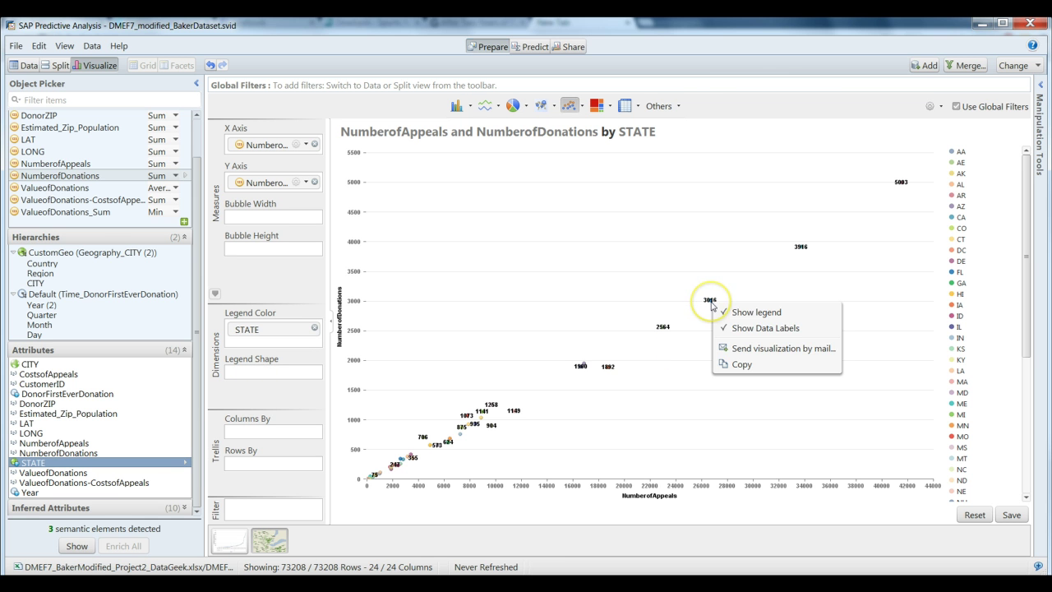
left_click(752, 328)
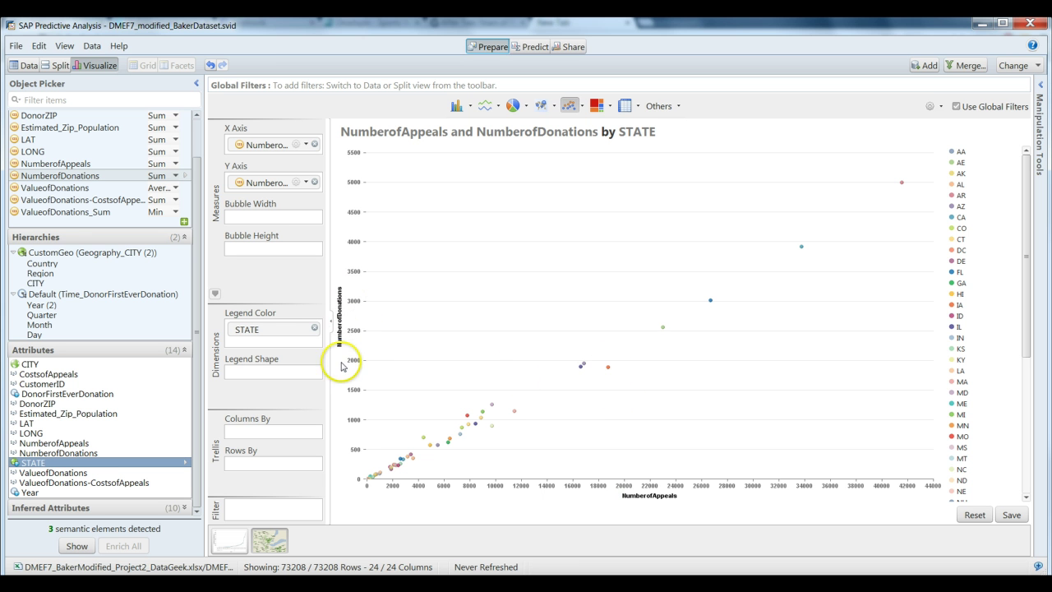
mouse_move(608, 368)
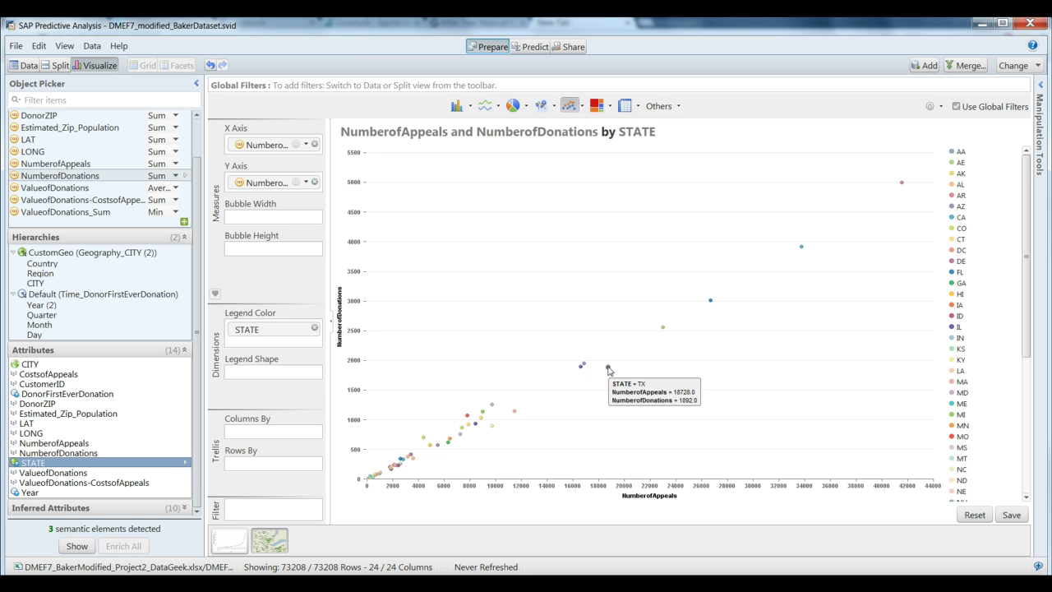
left_click(609, 368)
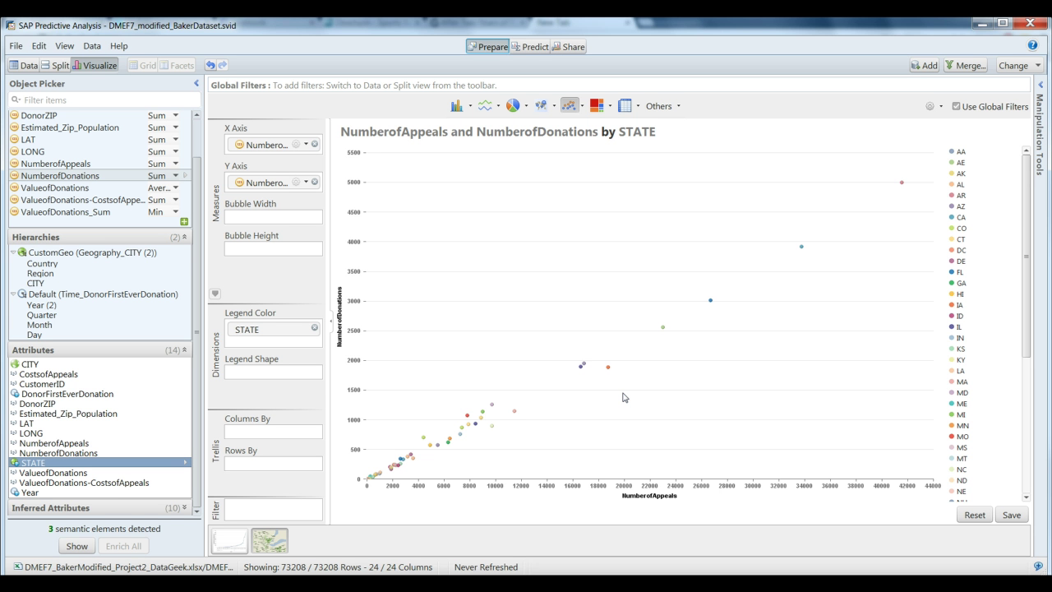
Step: Put Average ValueofDonations in Bubble Width and collapse the Object Picker
left_click(493, 360)
scroll(188, 183, "up", 3)
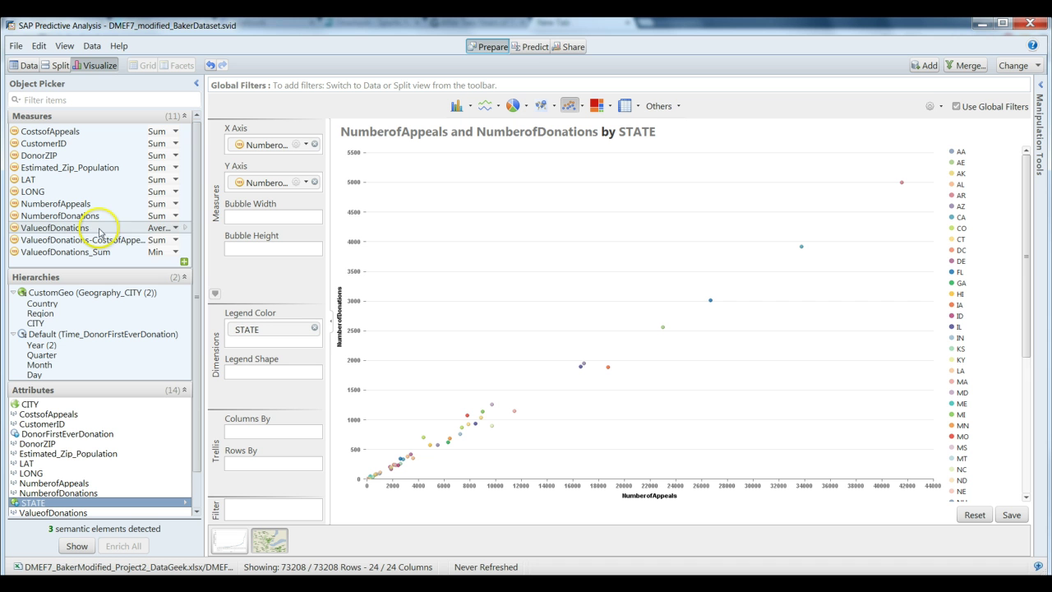
left_click(176, 228)
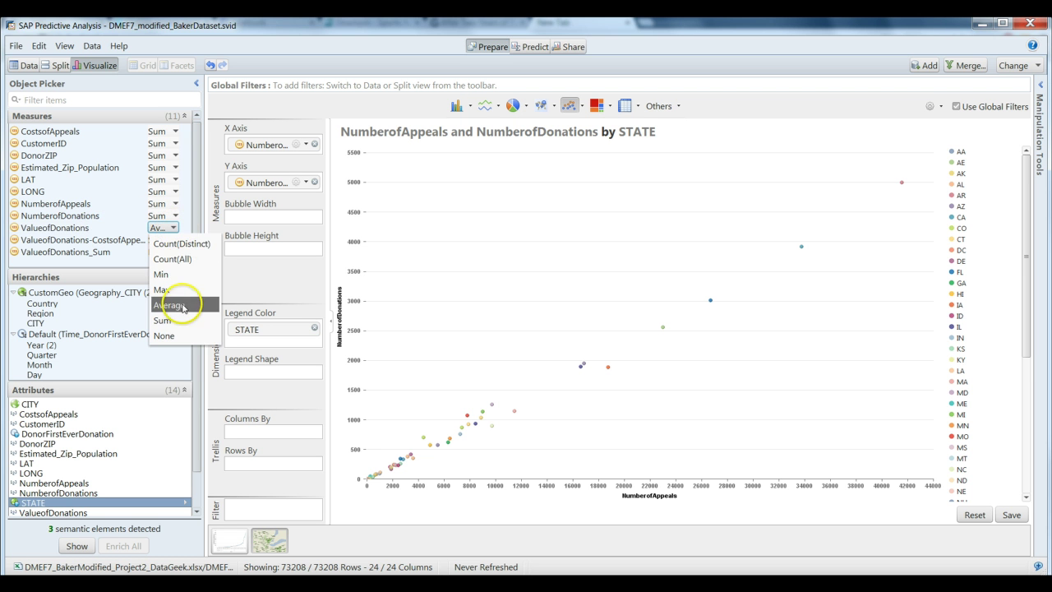
left_click(176, 301)
left_click_drag(70, 227, 265, 217)
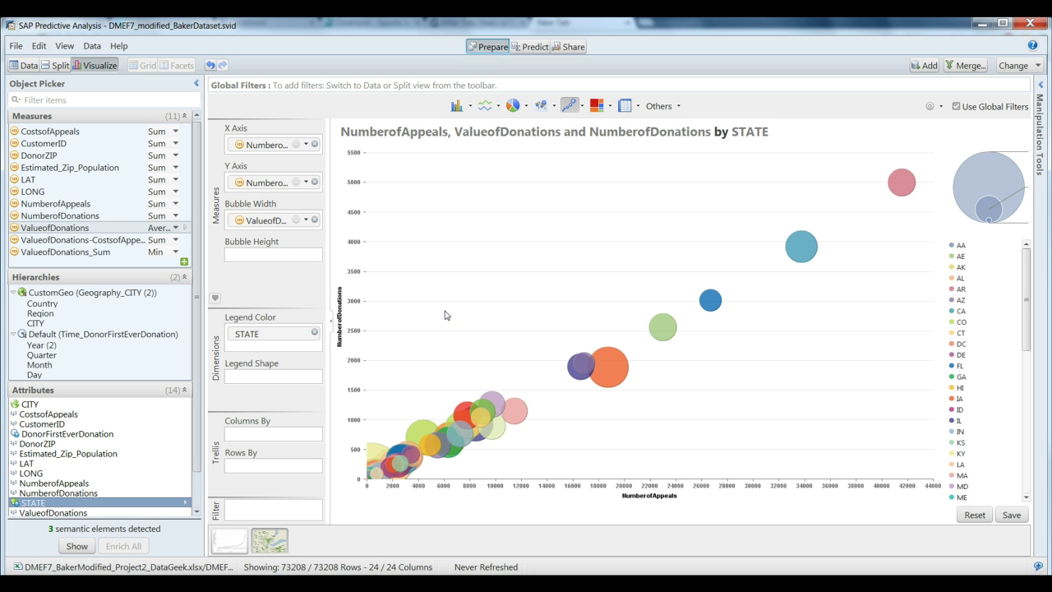
left_click(191, 83)
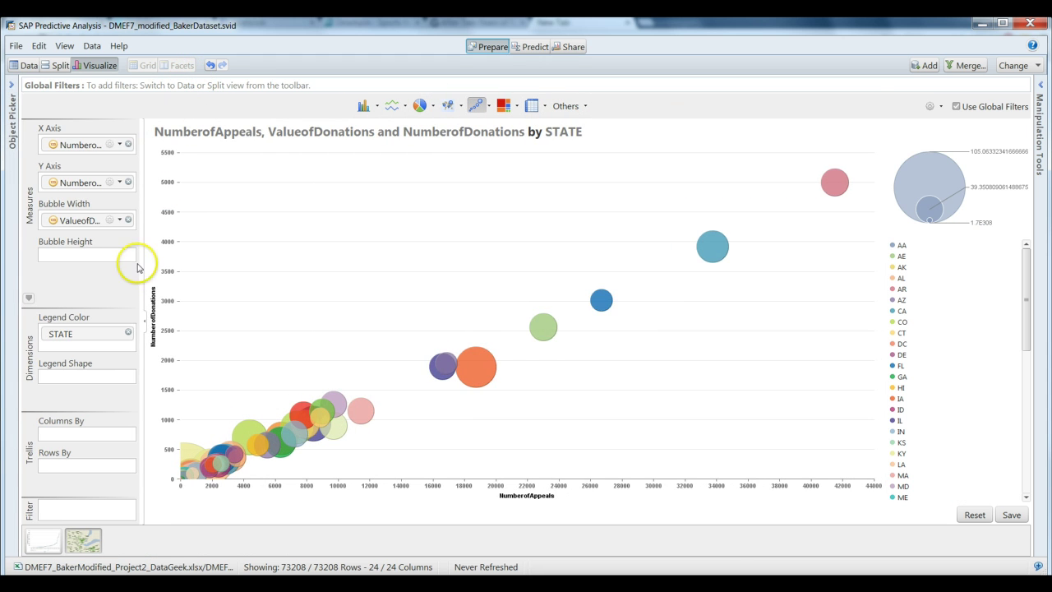
Step: Collapse the feeder panel, then select the TX and FL bubbles to read their values
left_click(144, 321)
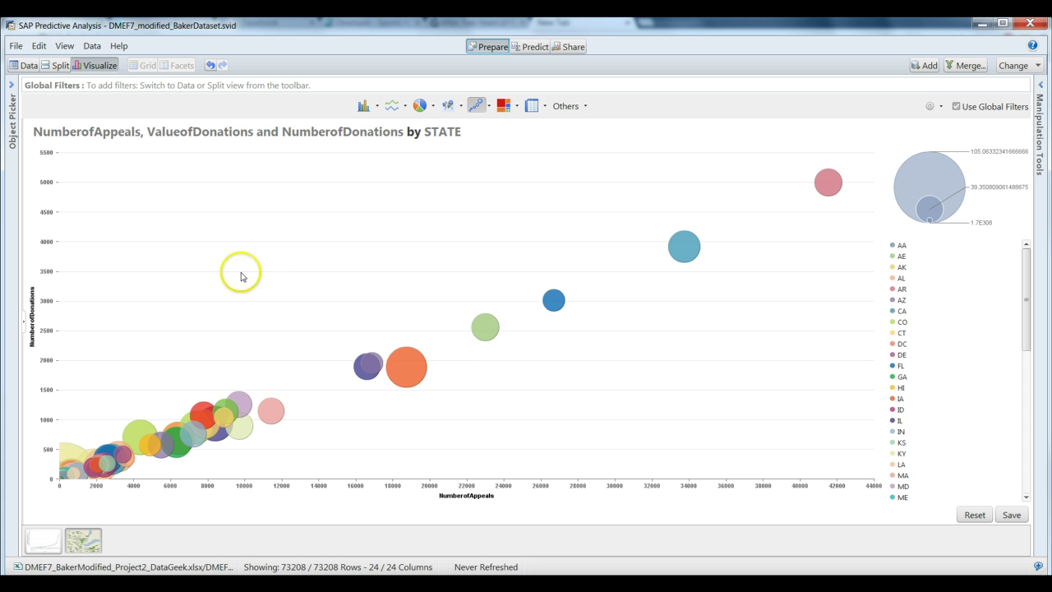
left_click(405, 378)
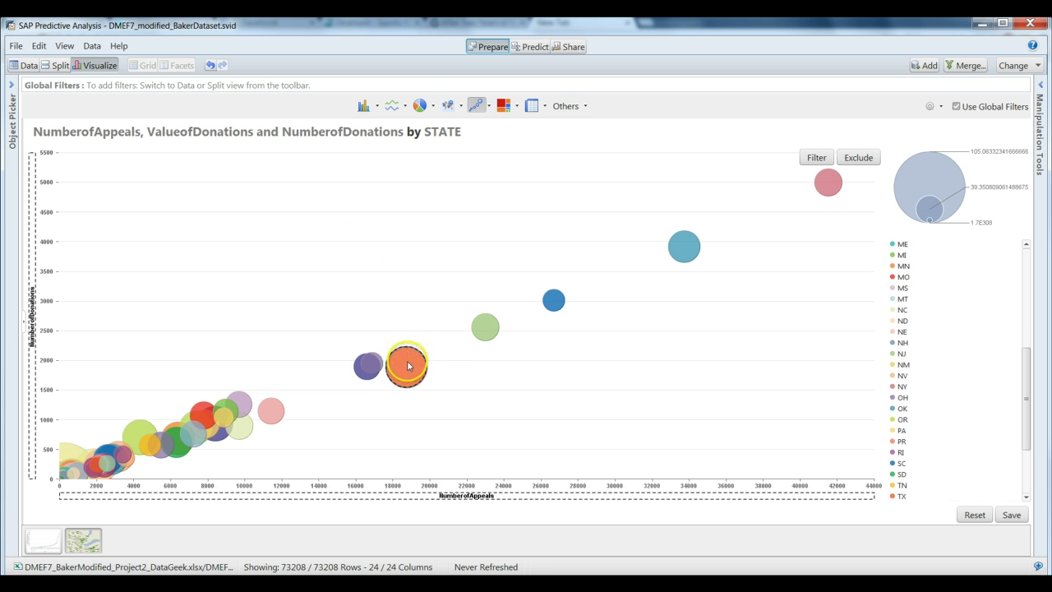
mouse_move(408, 366)
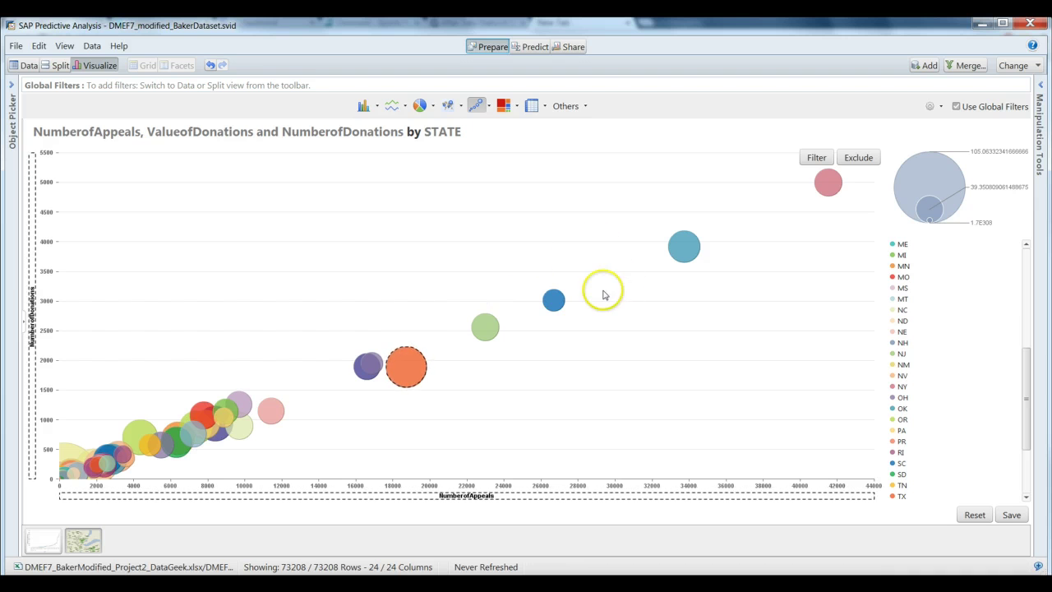
left_click(554, 301)
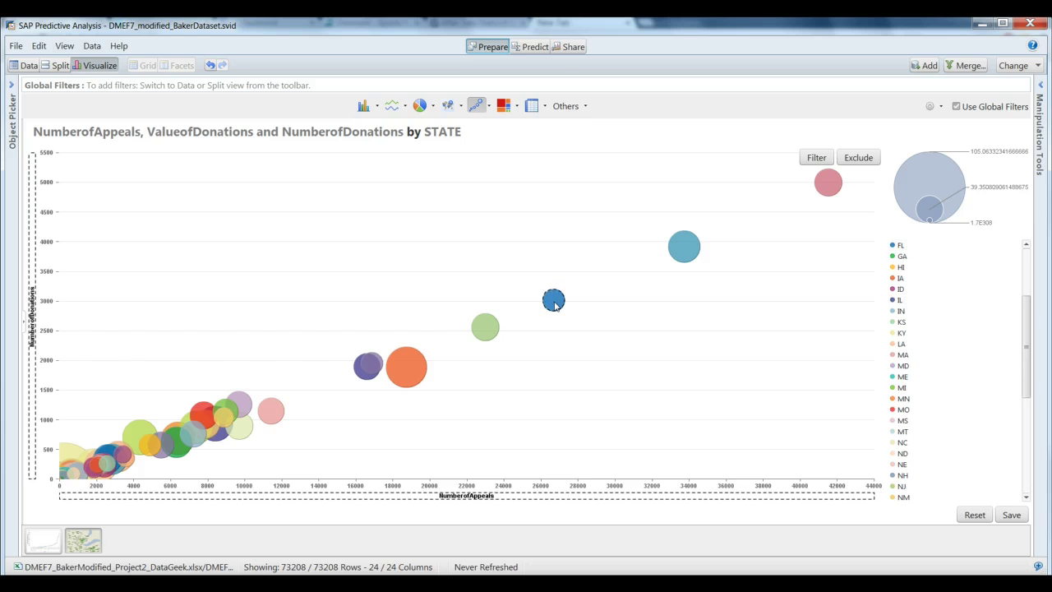
left_click(554, 301)
Step: Turn on Show Data Labels for all bubbles, then switch it off again
right_click(554, 301)
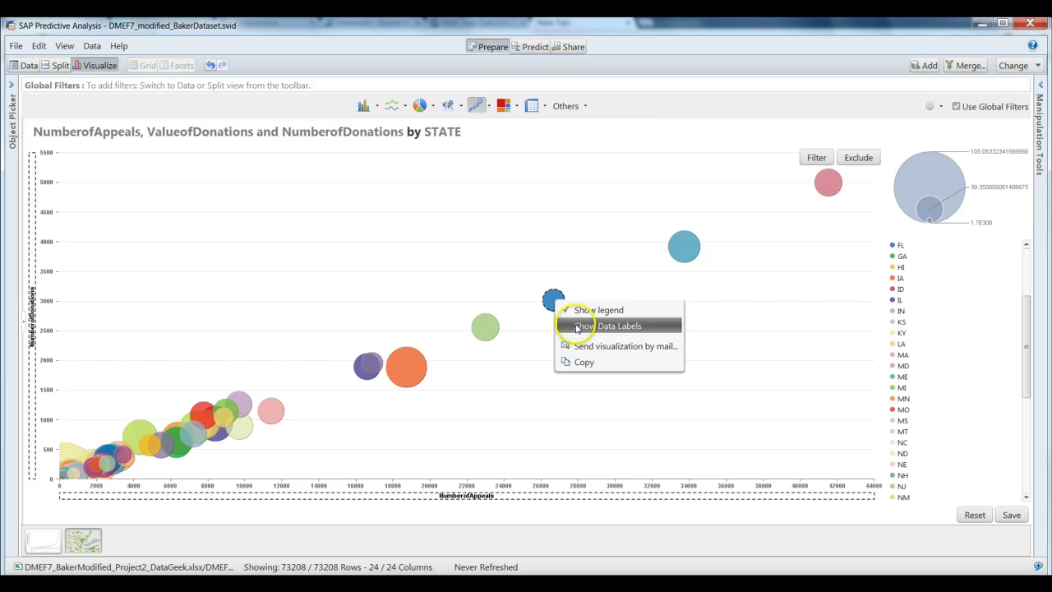
left_click(573, 324)
left_click(554, 299)
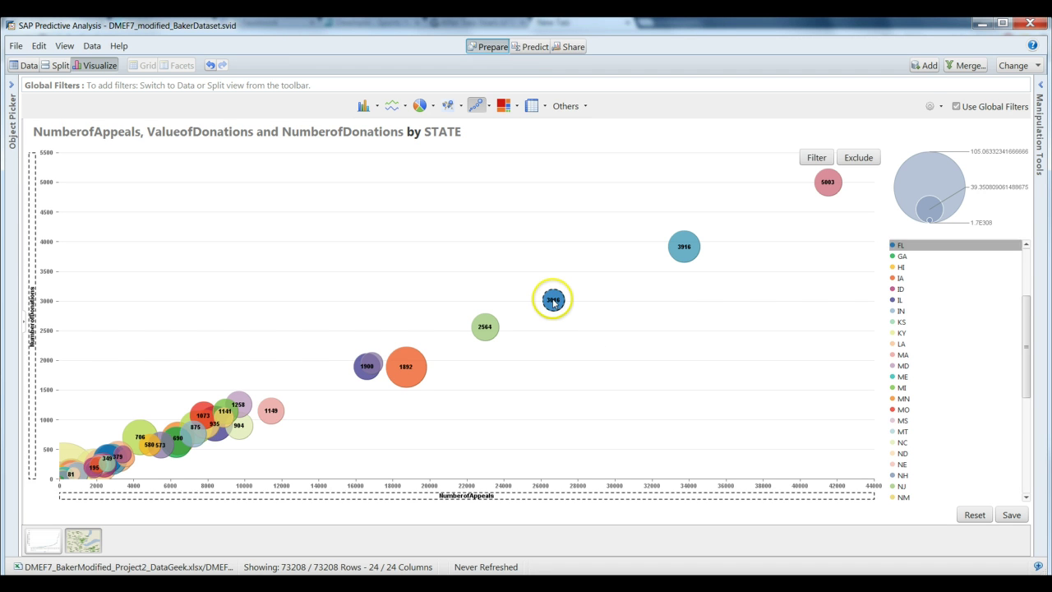
right_click(554, 299)
left_click(545, 293)
mouse_move(557, 306)
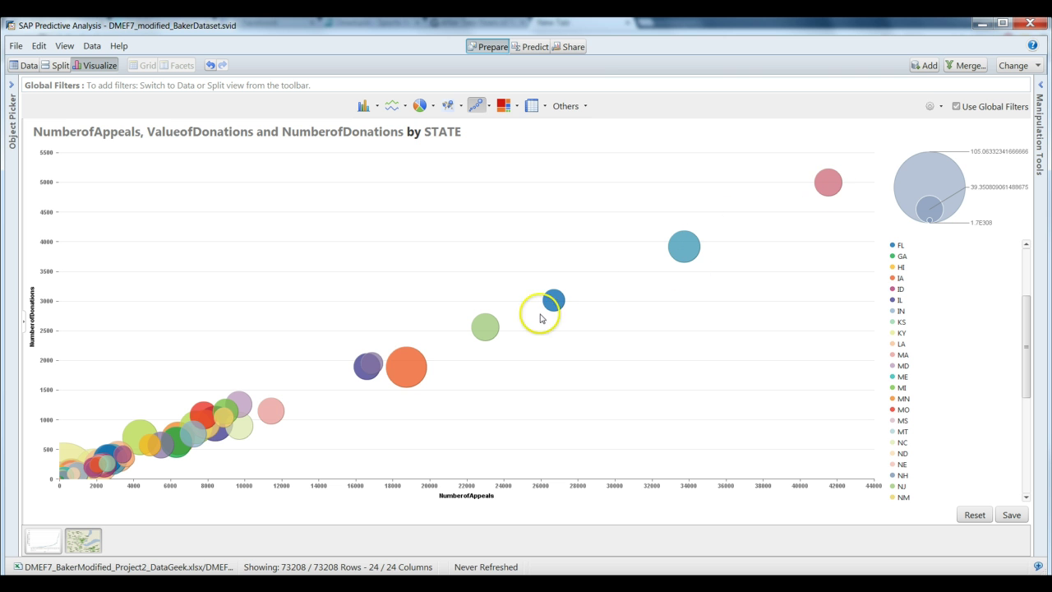
Step: Reopen both panels, drop Year into the Filter box, and open its 1998–2003 range
left_click(15, 87)
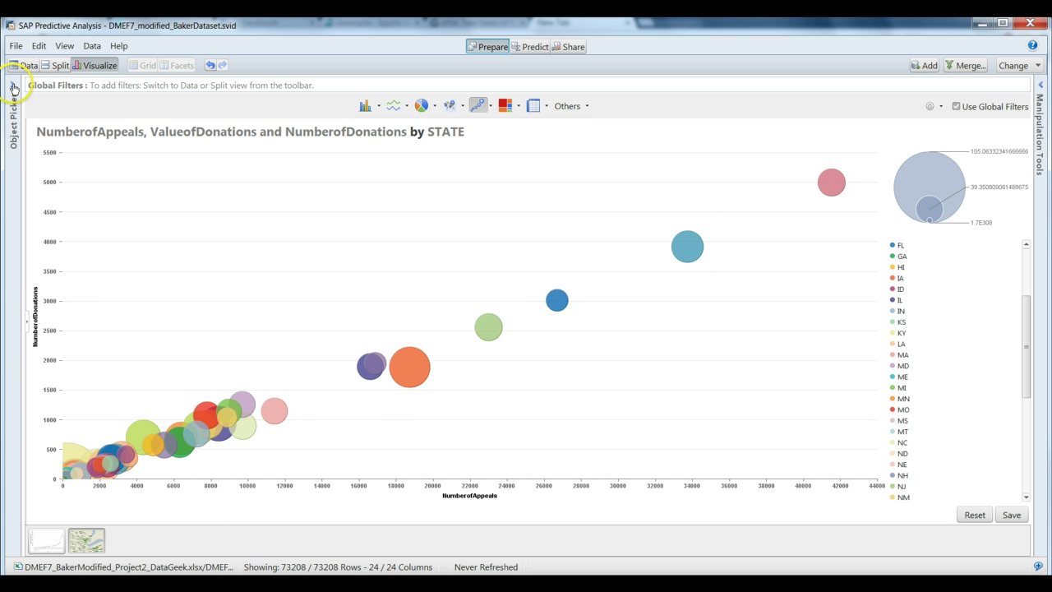
left_click(211, 326)
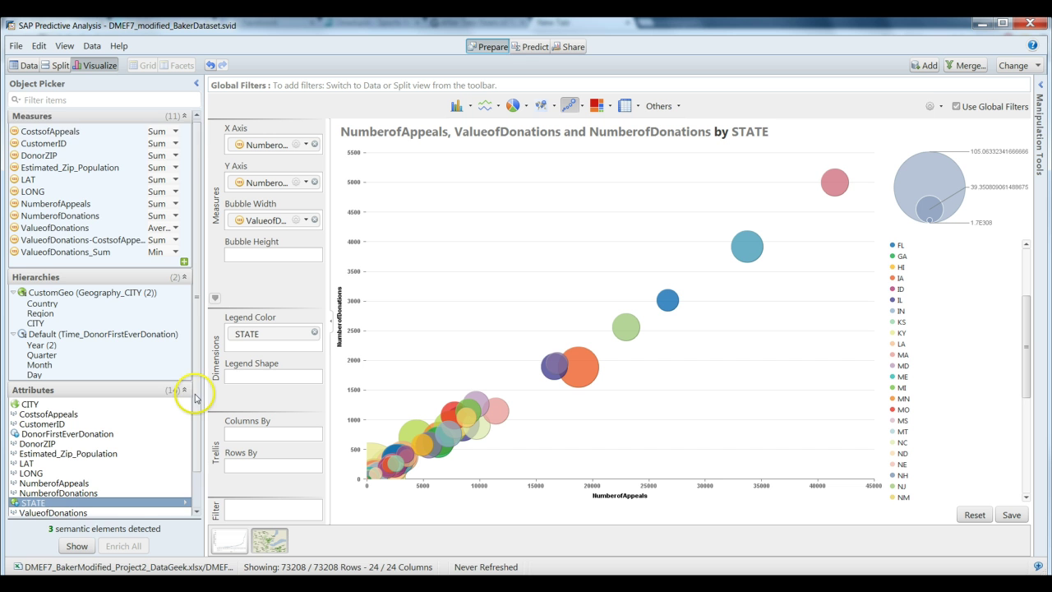
left_click_drag(196, 391, 197, 470)
left_click_drag(32, 492, 264, 513)
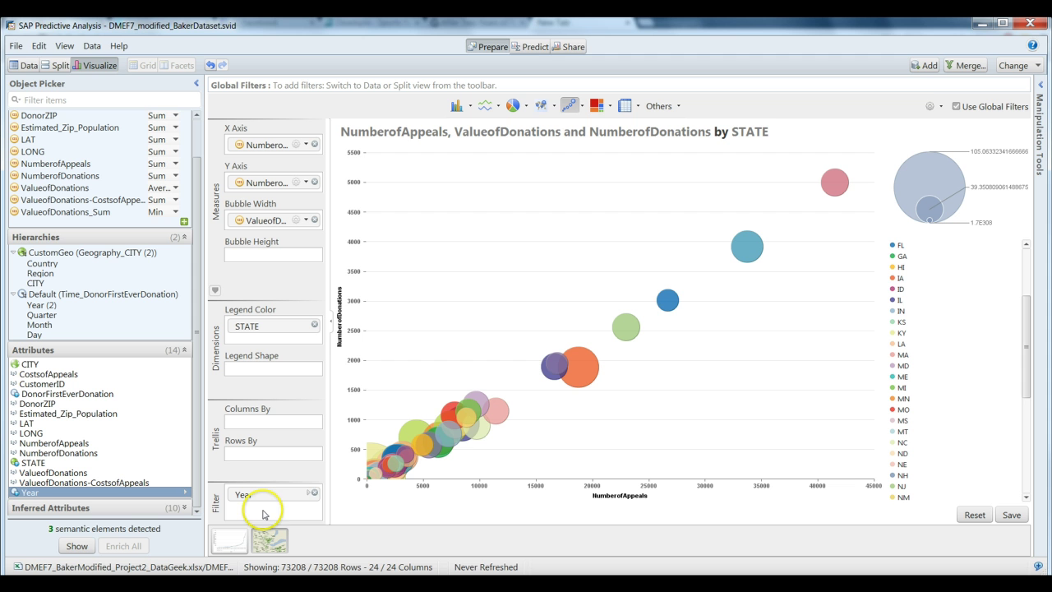
left_click(310, 494)
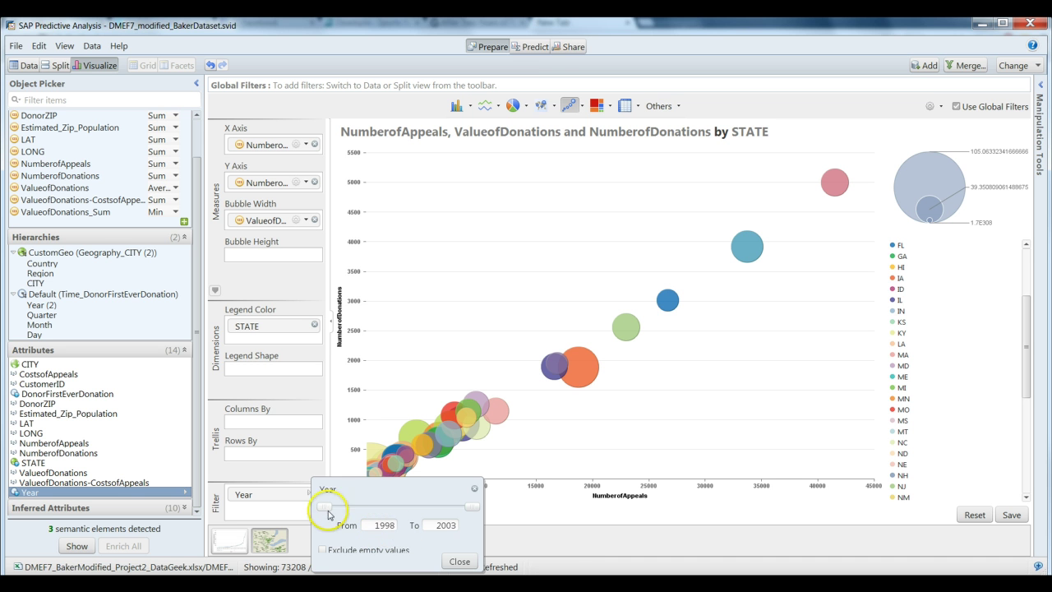
Step: Raise the Year filter's start to 2003 so the bubble chart shows 2003 only
left_click_drag(327, 507, 467, 508)
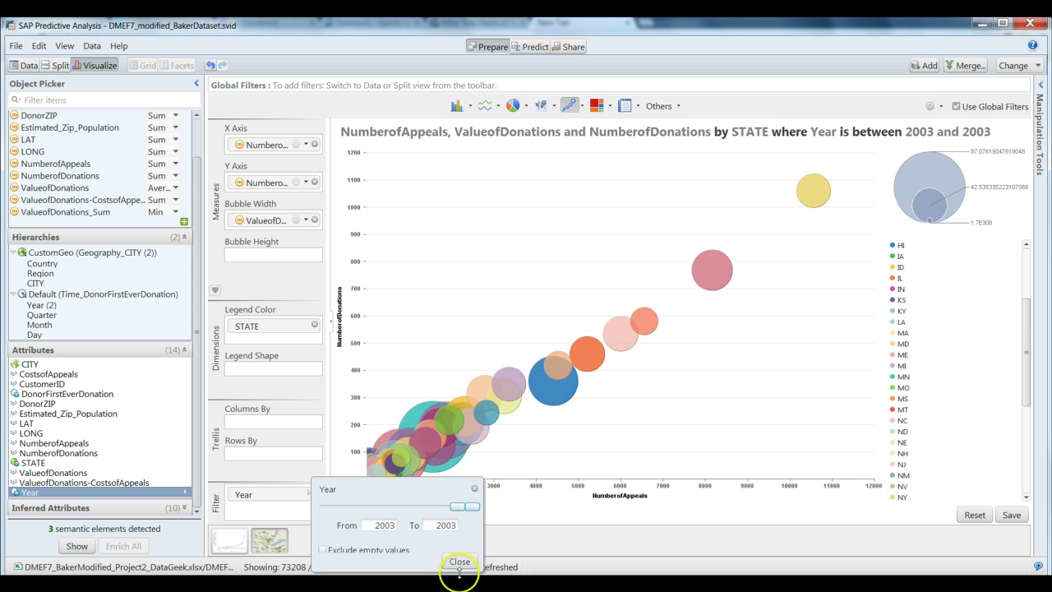
left_click(726, 409)
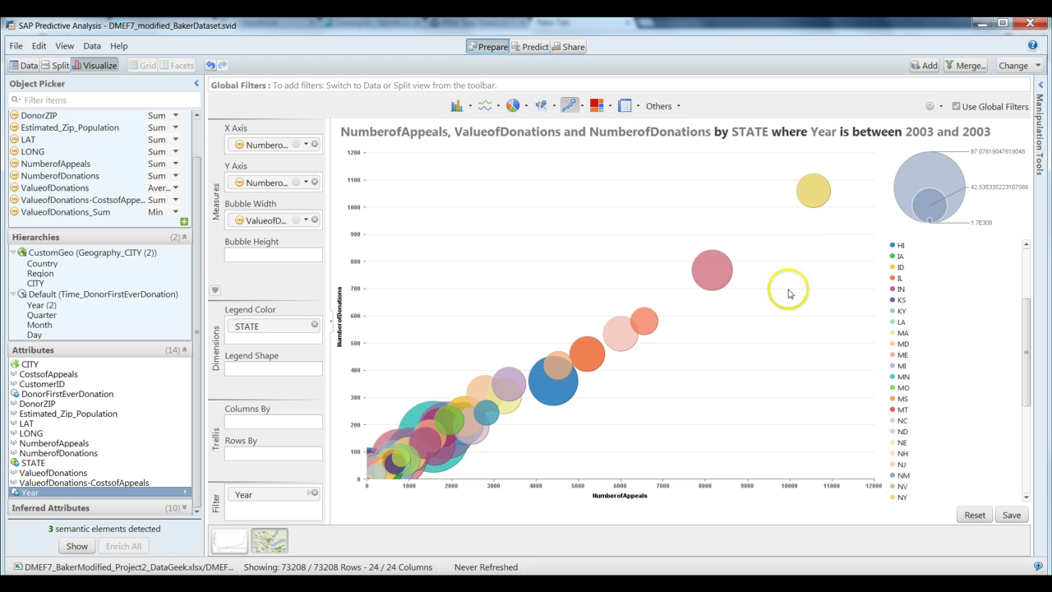
mouse_move(820, 203)
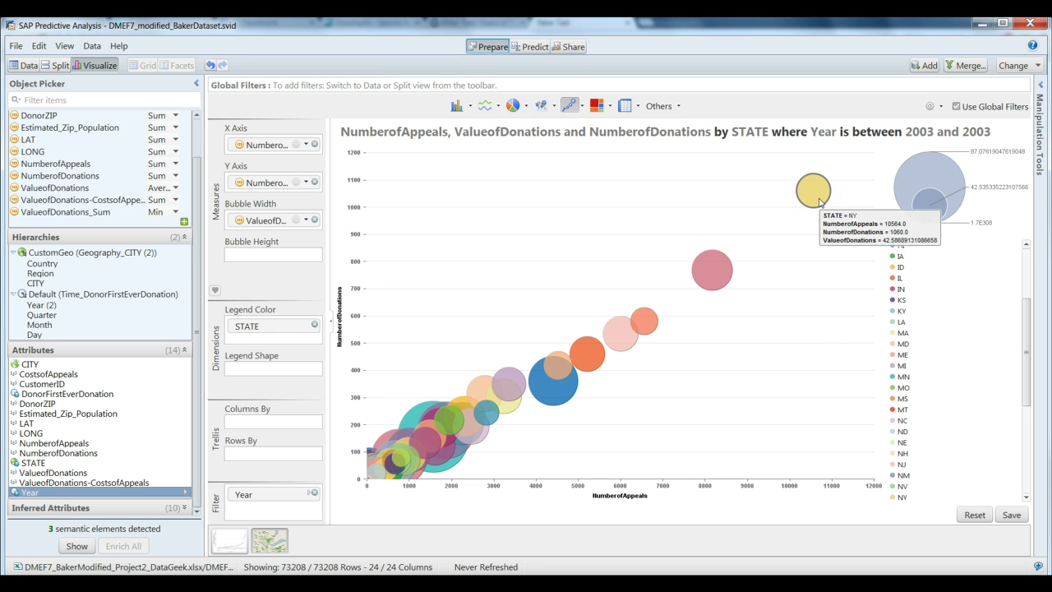
mouse_move(557, 366)
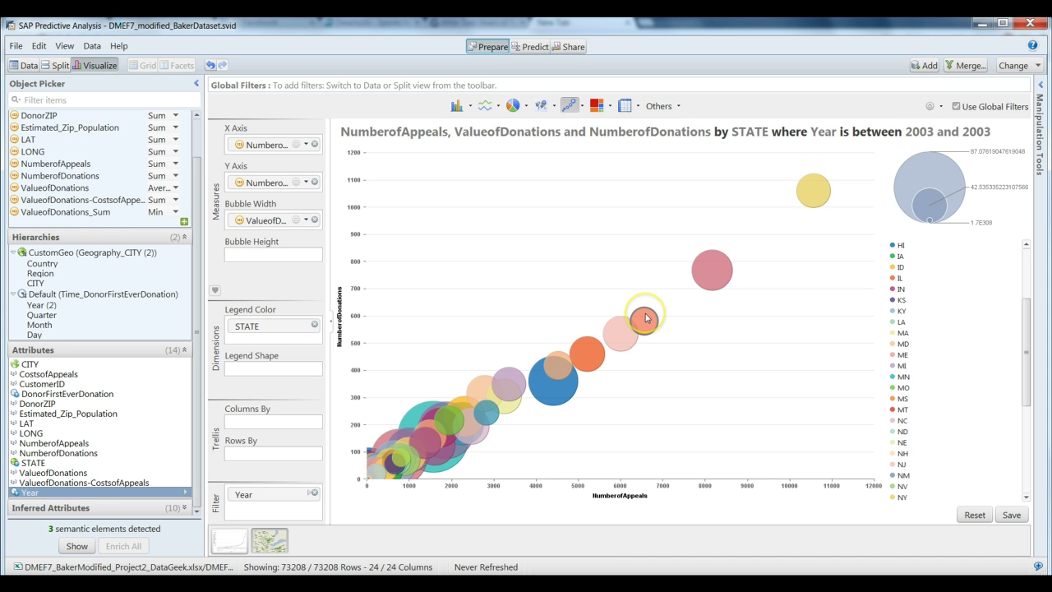
mouse_move(647, 319)
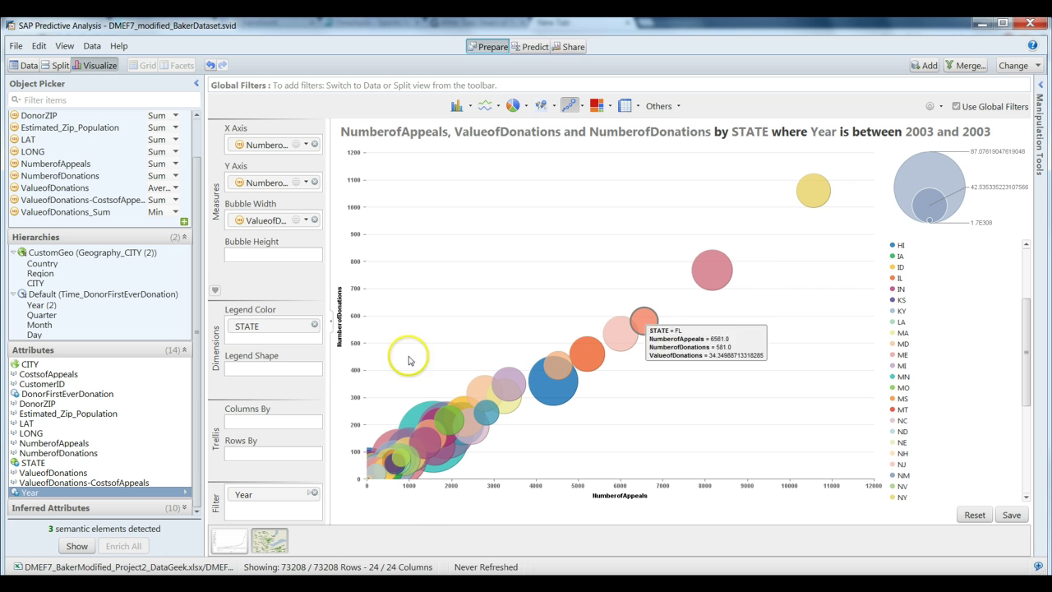
Step: Move both Year filter handles to 1998 so the chart covers a single year
left_click(310, 494)
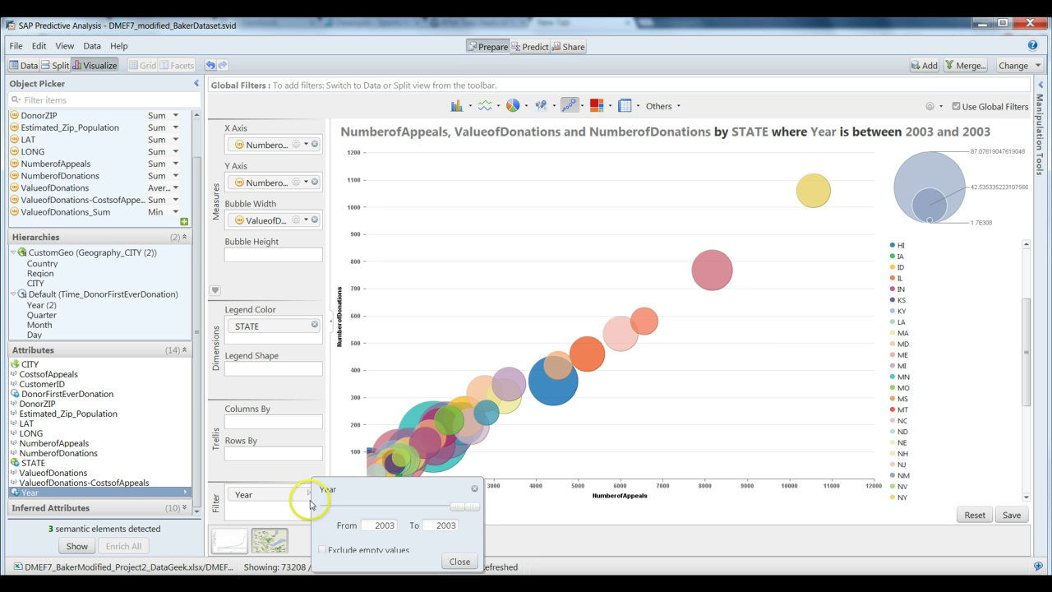
left_click_drag(472, 505, 296, 514)
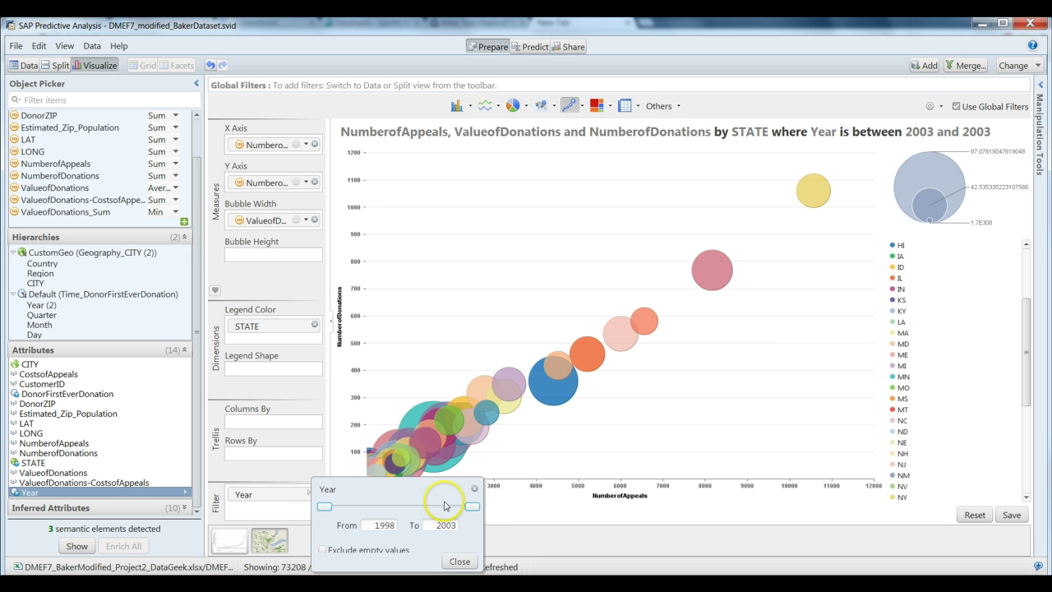
left_click_drag(471, 506, 311, 522)
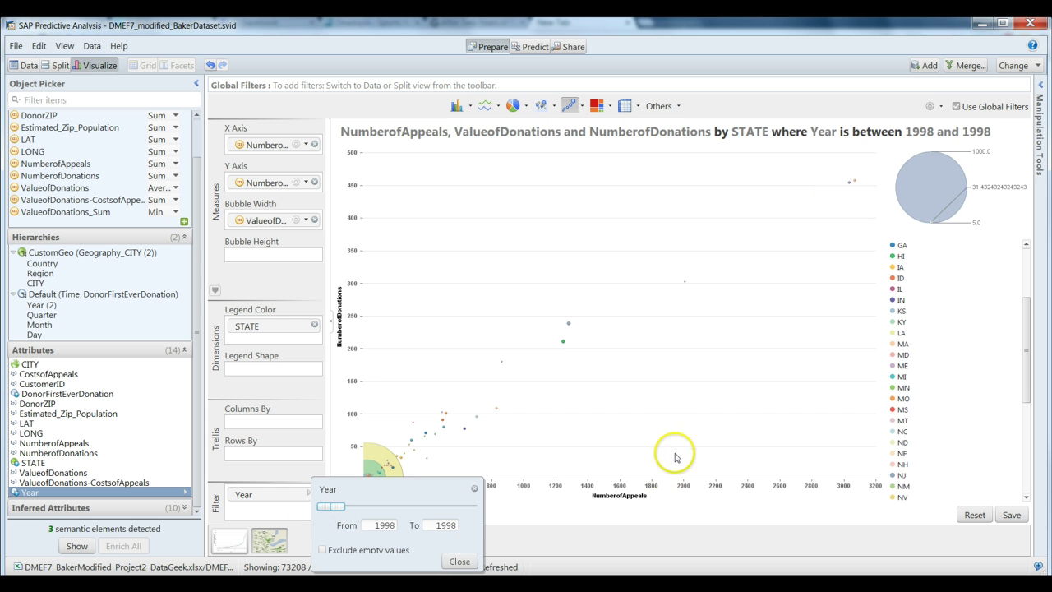
left_click(566, 322)
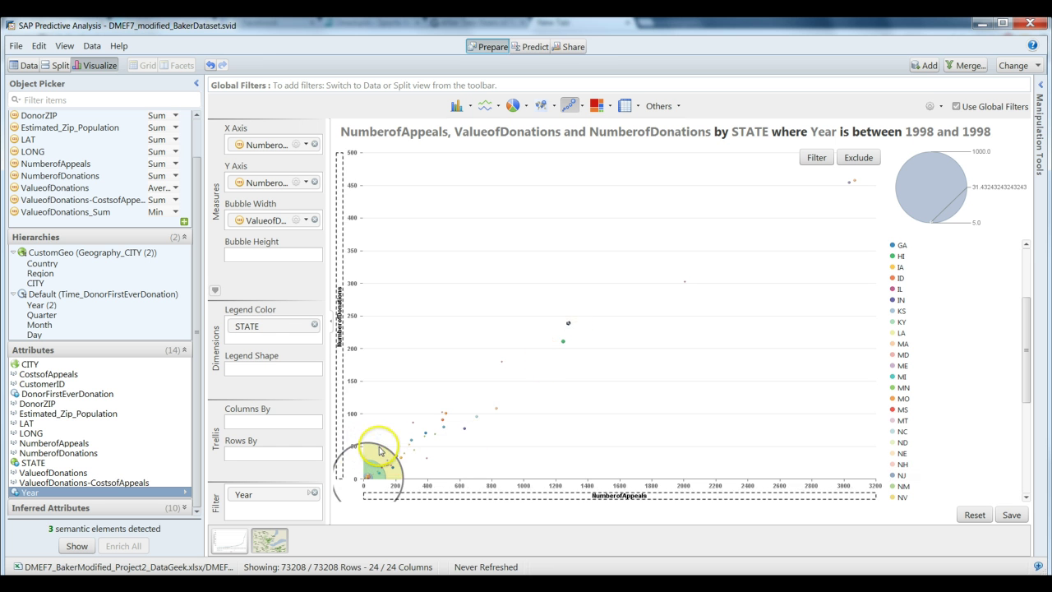
left_click(309, 493)
Step: Shift the Year filter range to 1999–1999 and close the filter popup
left_click_drag(330, 508, 344, 510)
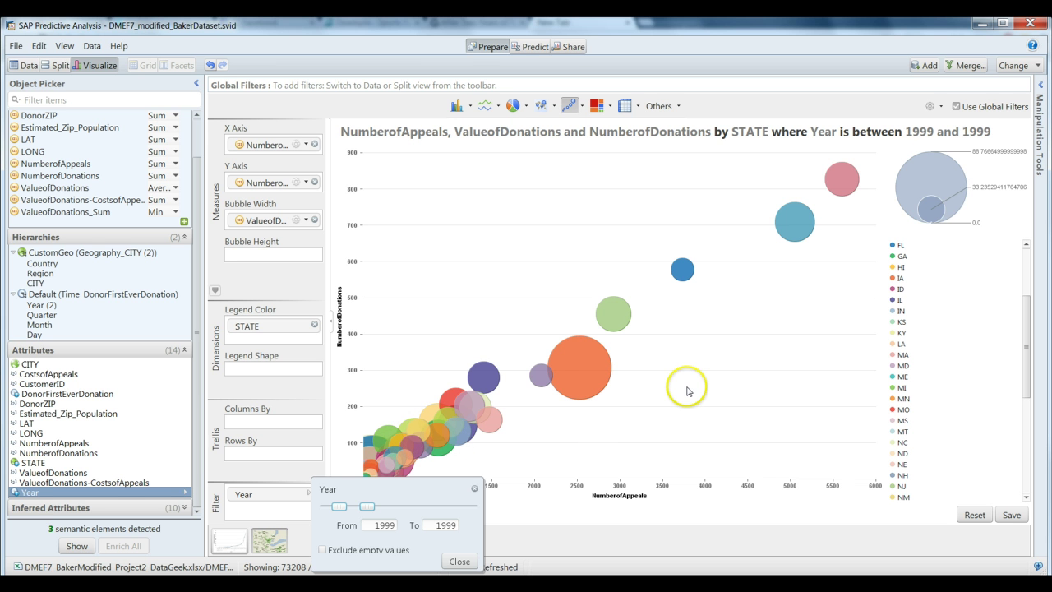
left_click(729, 372)
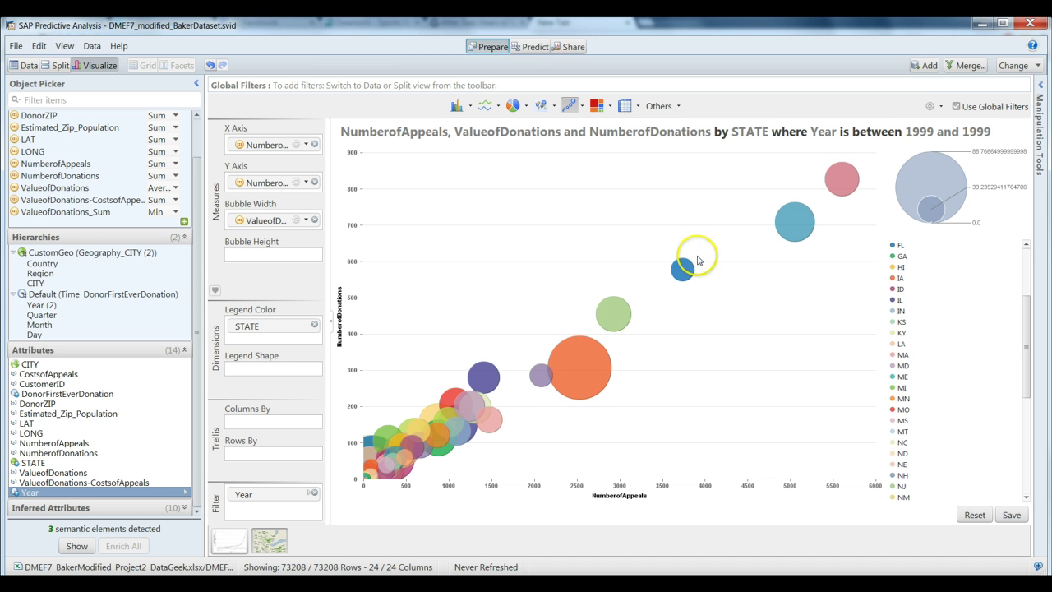
mouse_move(687, 272)
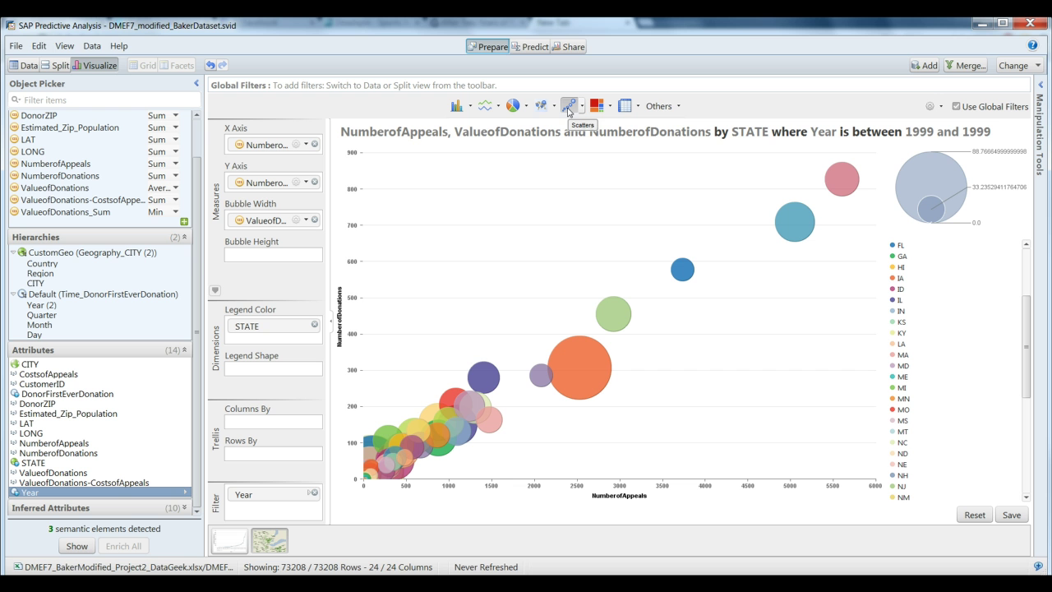
left_click(501, 264)
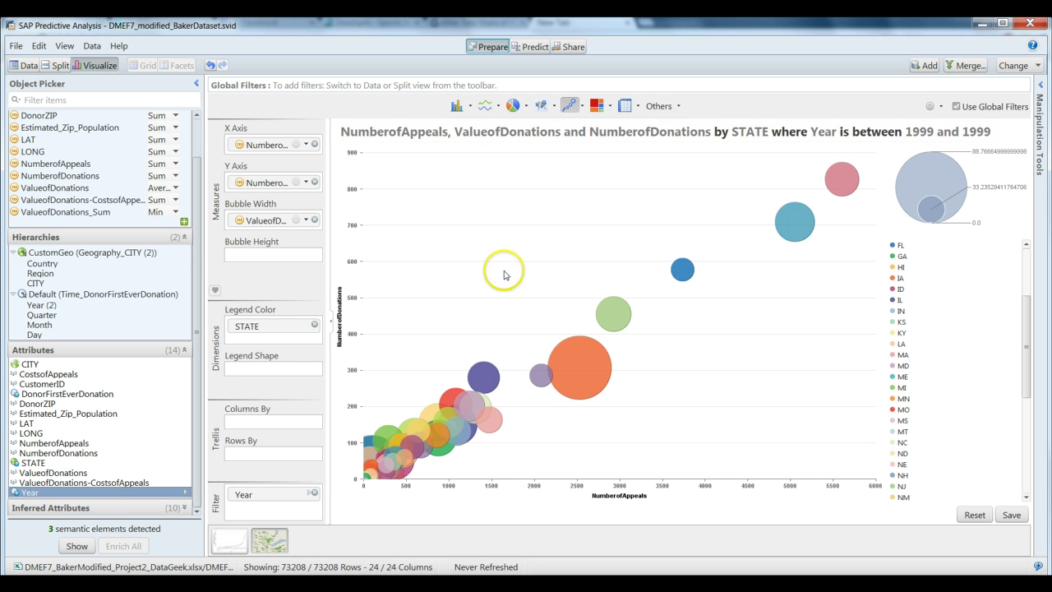